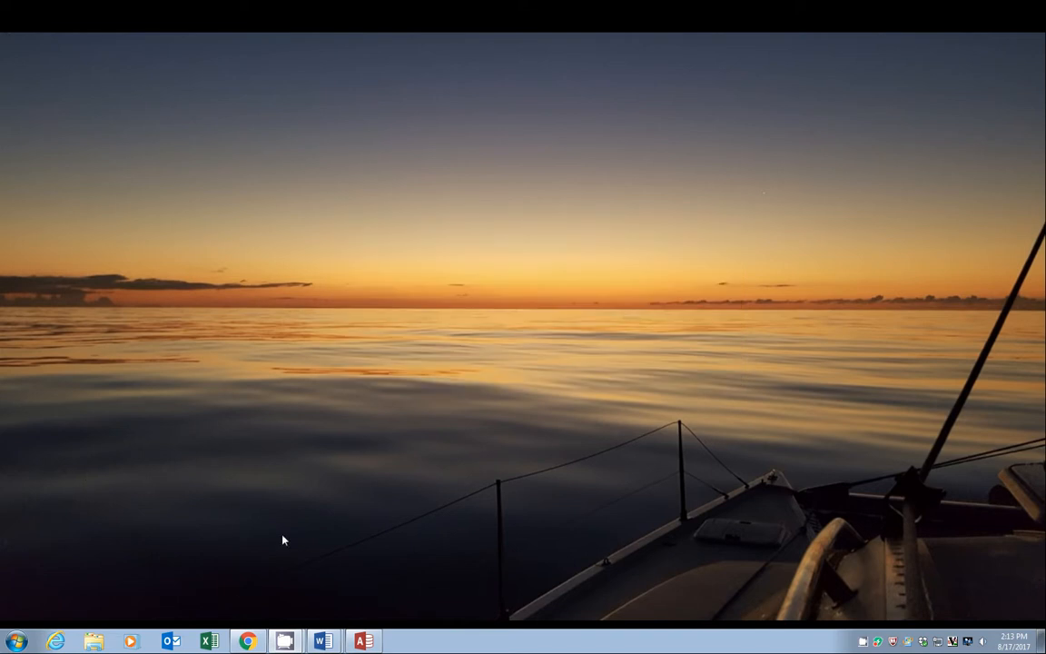
Switch to the VEMBU Access database, dismiss the welcome message and show the Update Receiver Status form
click(363, 641)
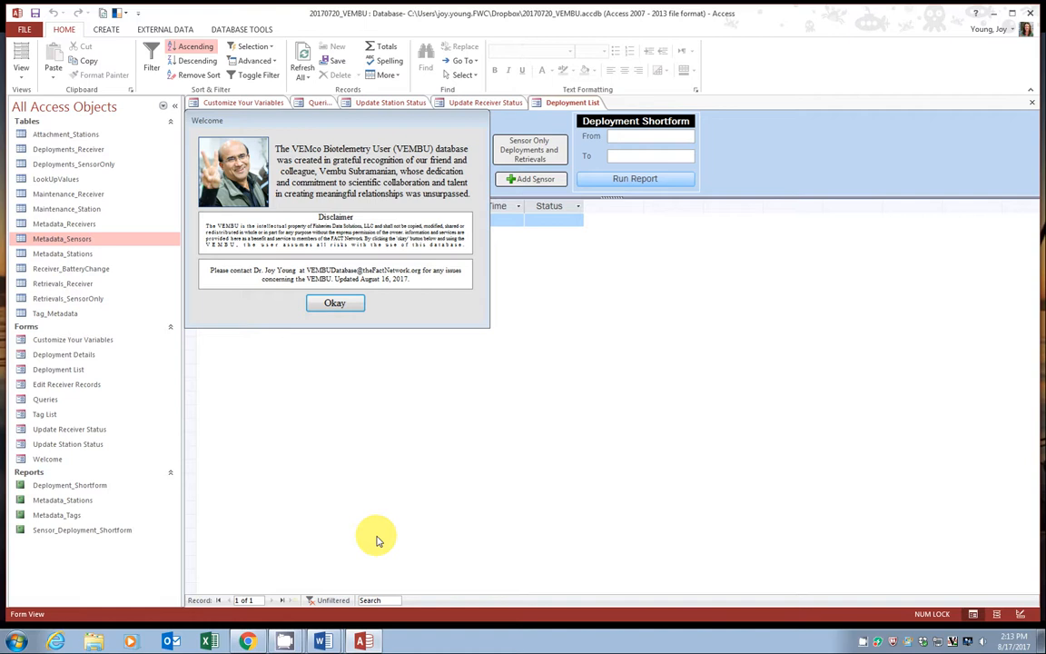
click(337, 303)
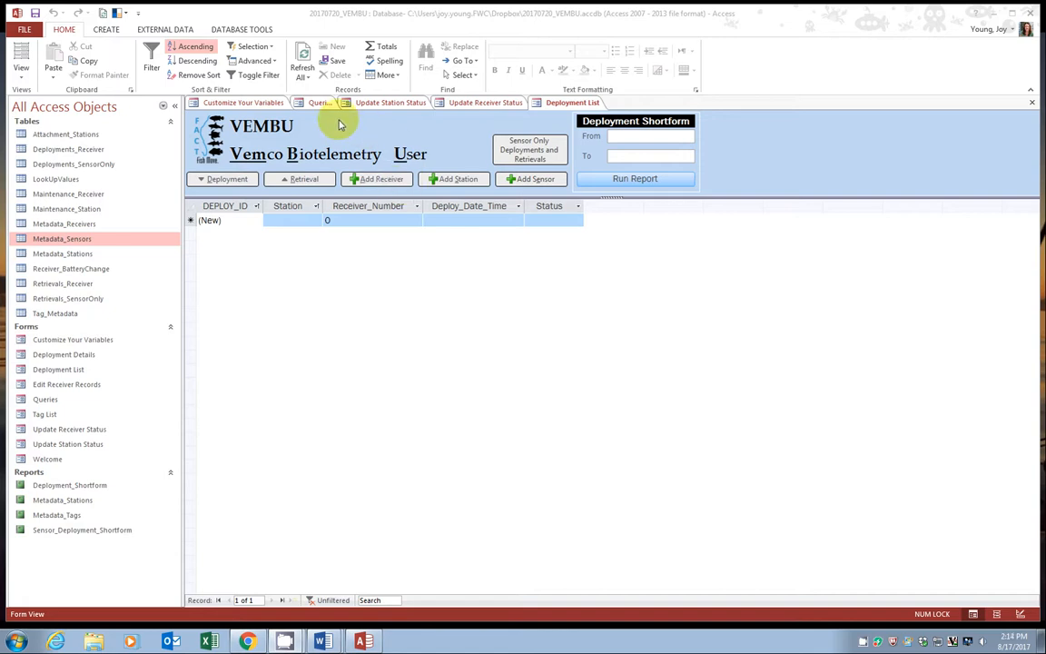
click(481, 103)
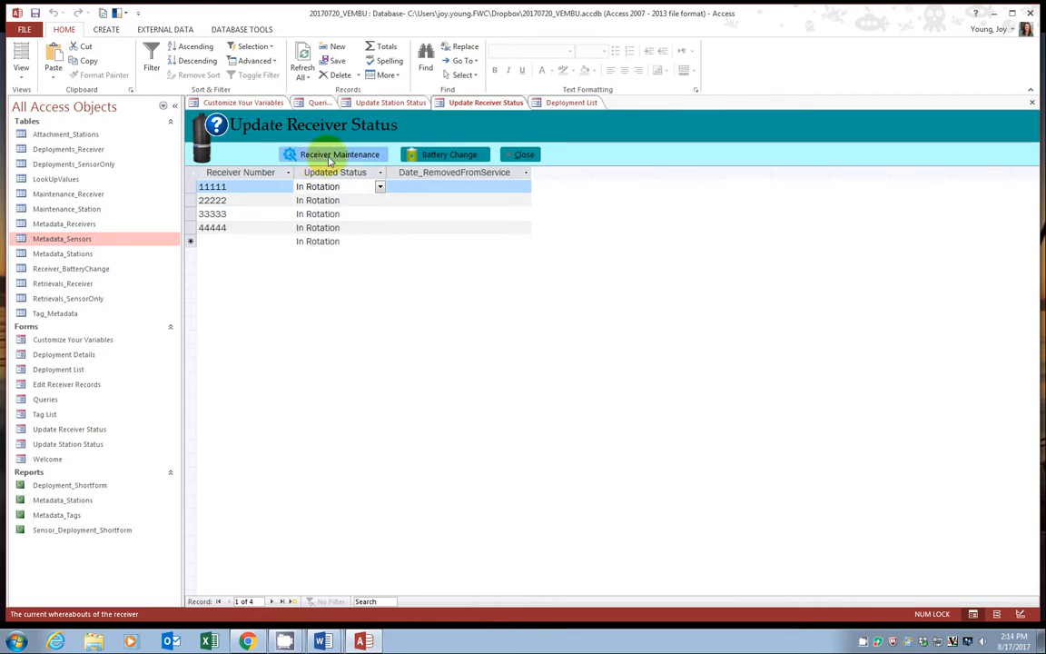
Examine which receiver numbers the Receiver Battery Change form offers, and close the form without entering a record
click(437, 156)
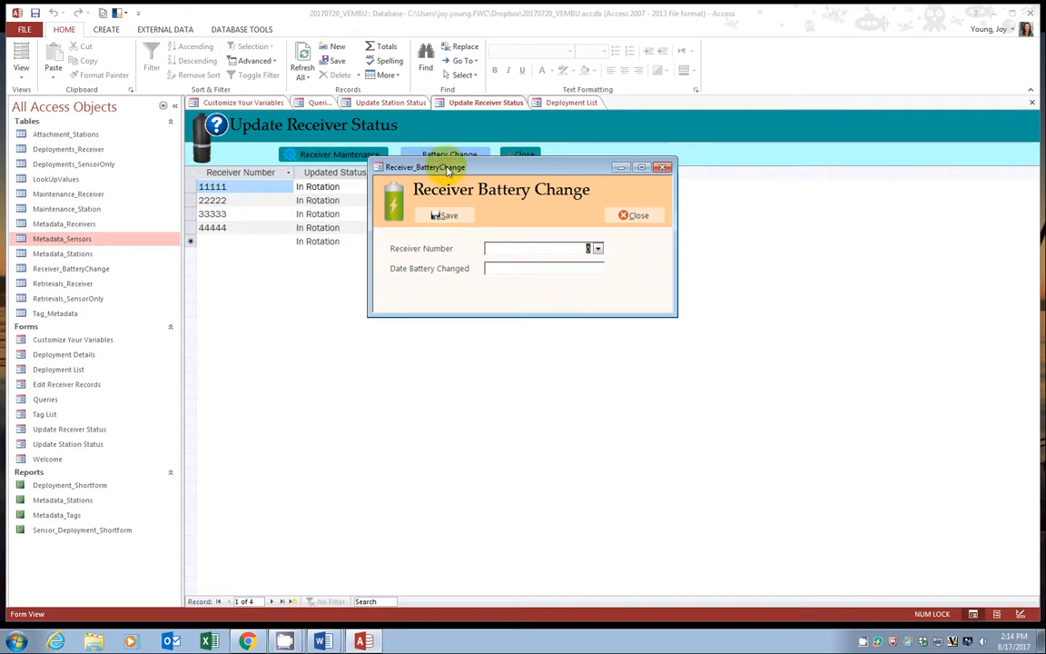
drag(497, 171, 491, 195)
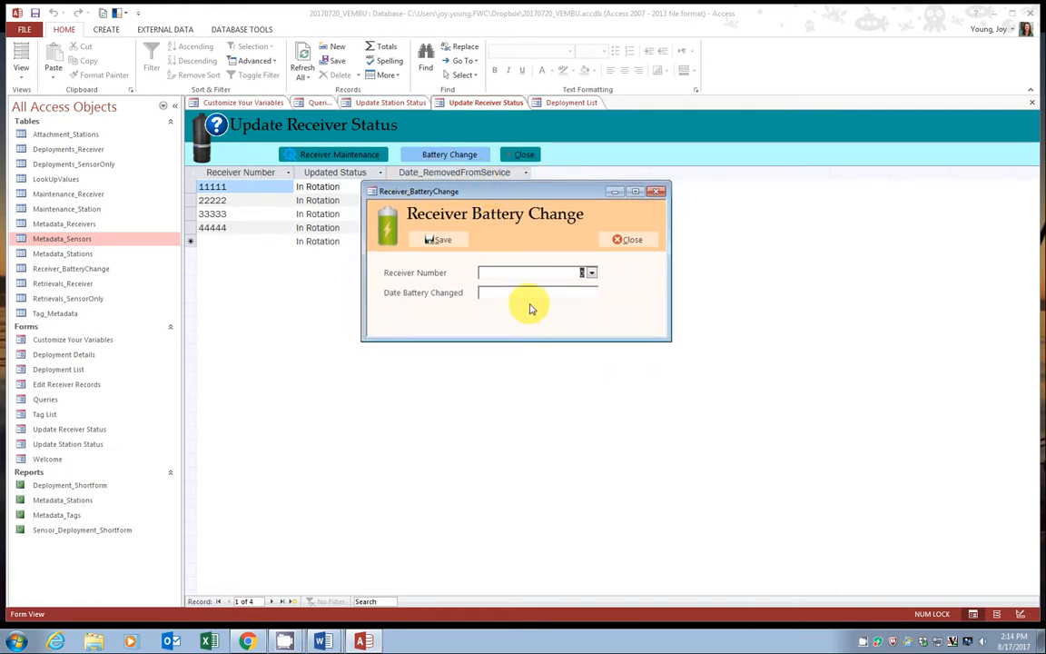
click(591, 272)
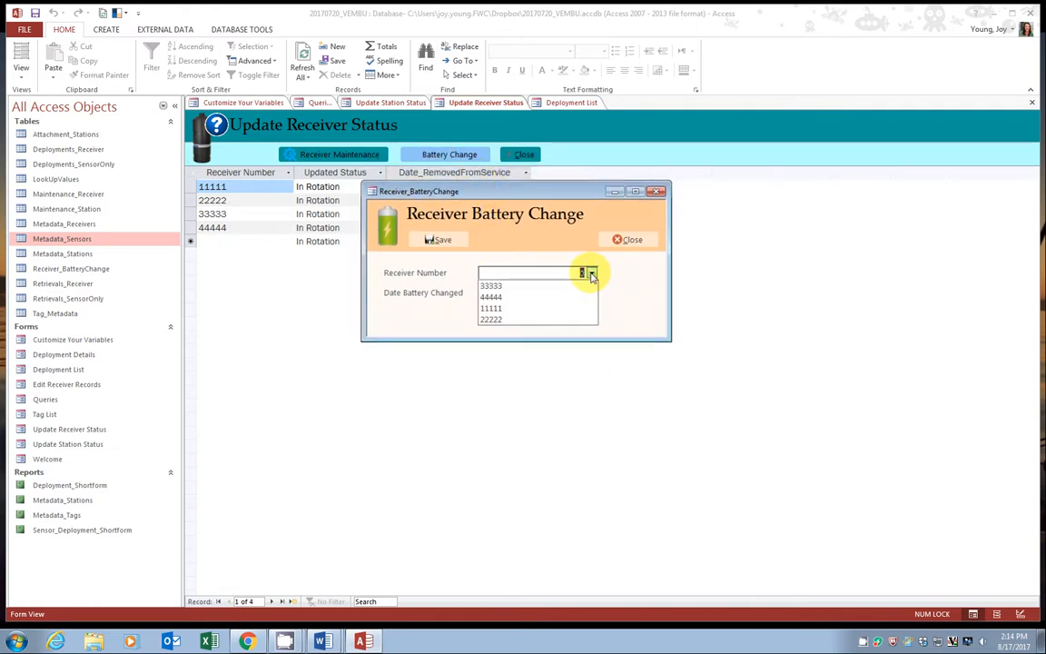
click(591, 273)
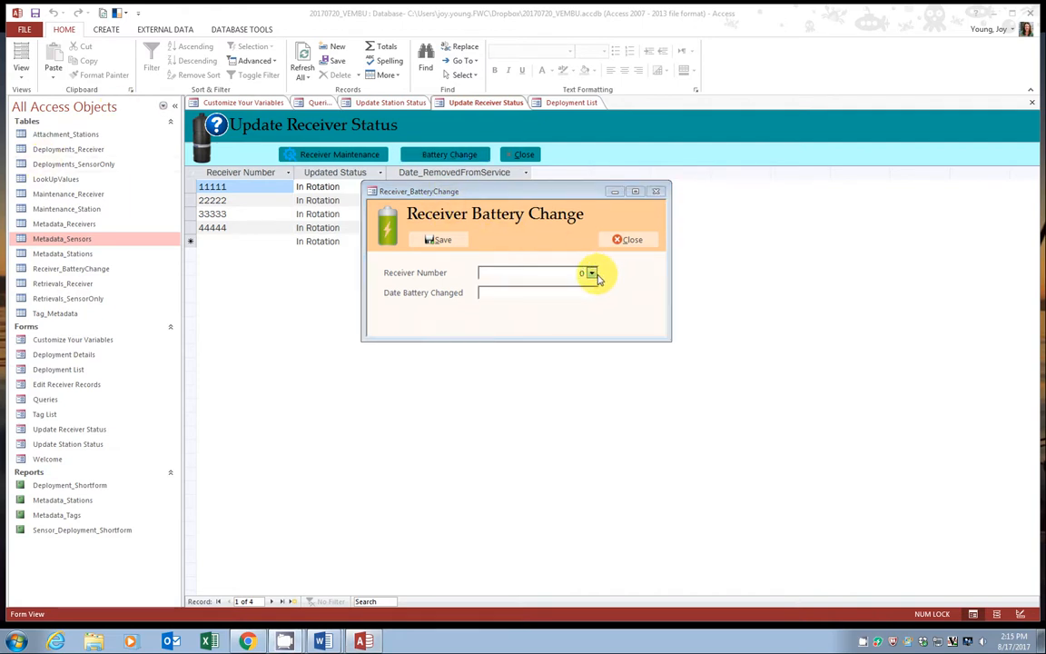
click(591, 272)
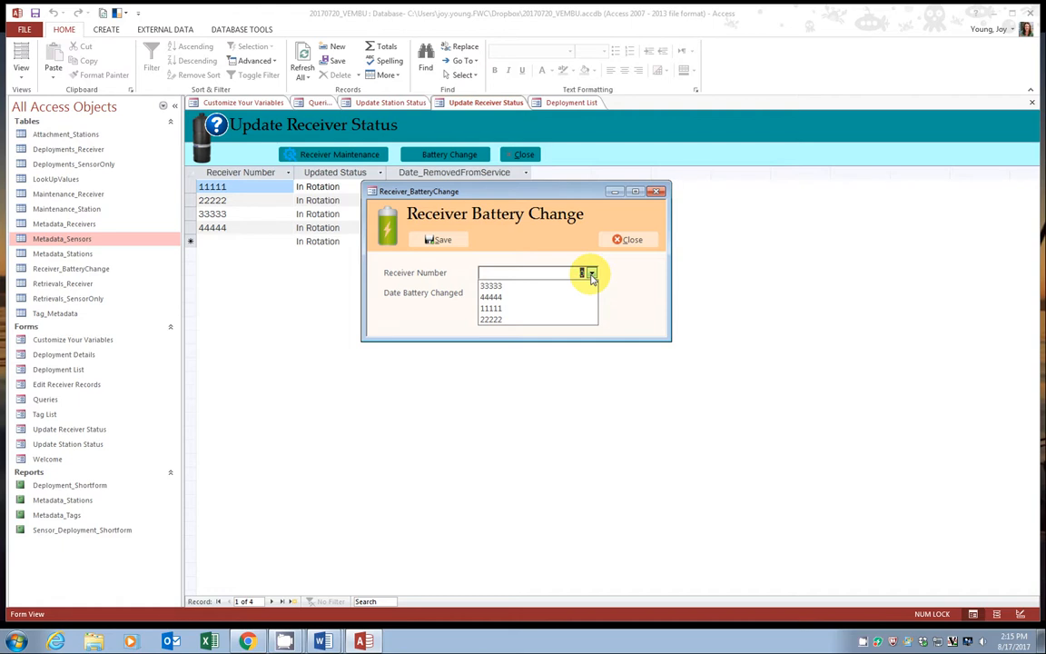
click(626, 240)
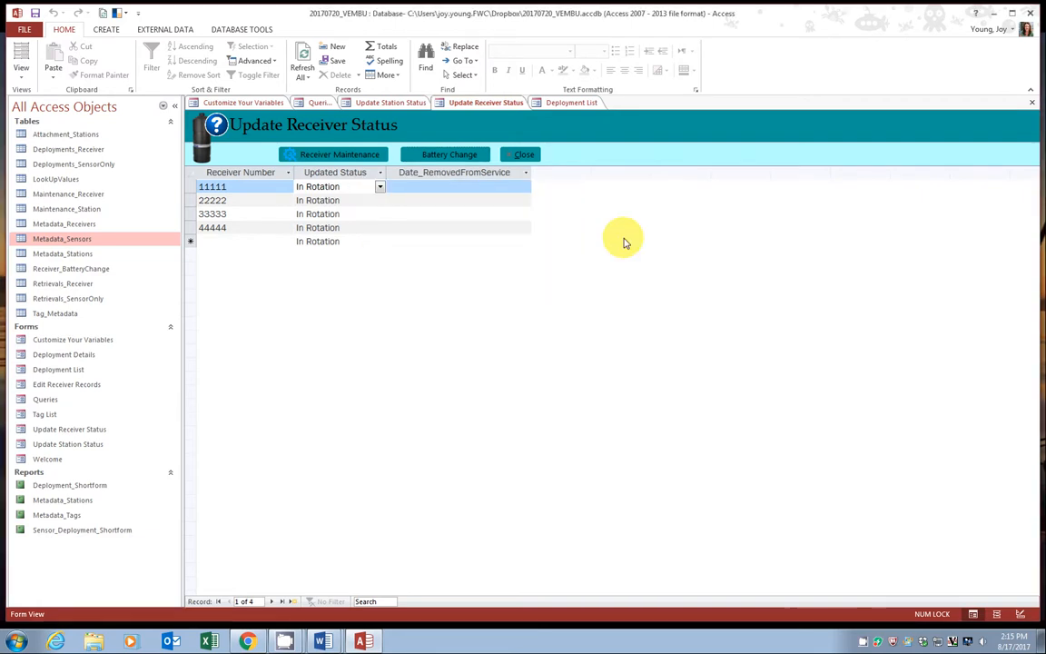
Set receiver 11111's status to Lost/Stolen and try to check the battery change form's receiver list, postponing the Windows Update restart
click(380, 188)
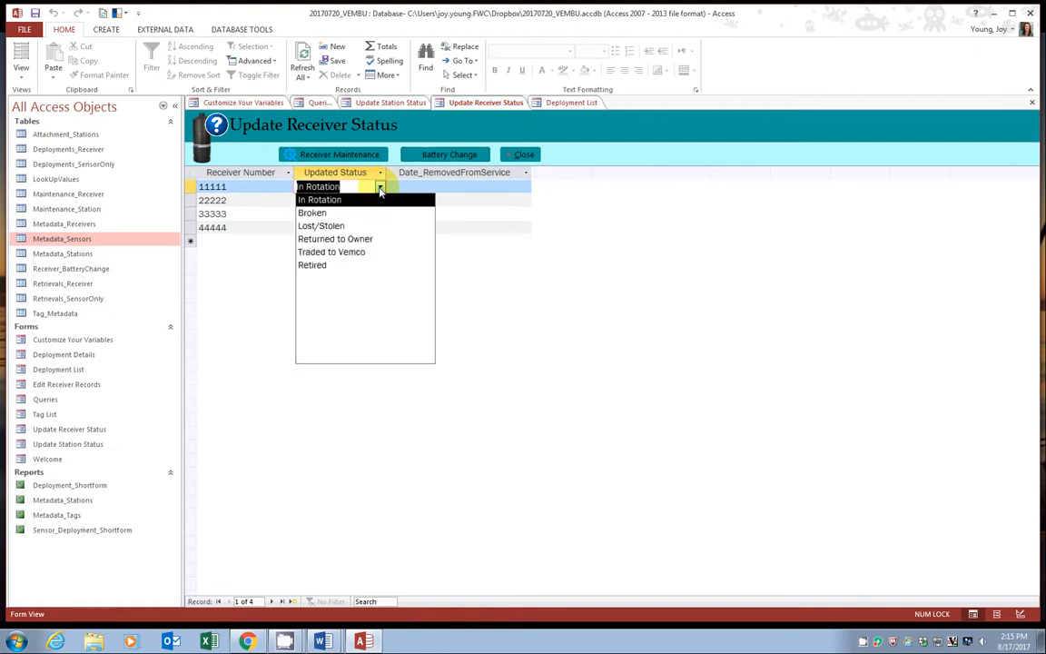
click(343, 227)
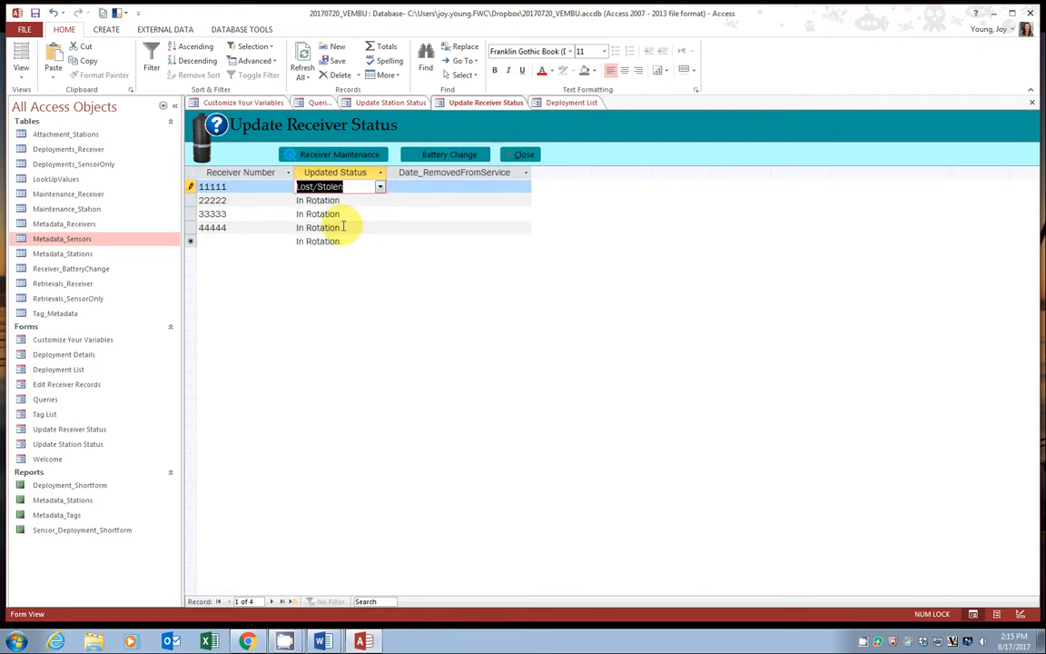
click(445, 161)
click(595, 249)
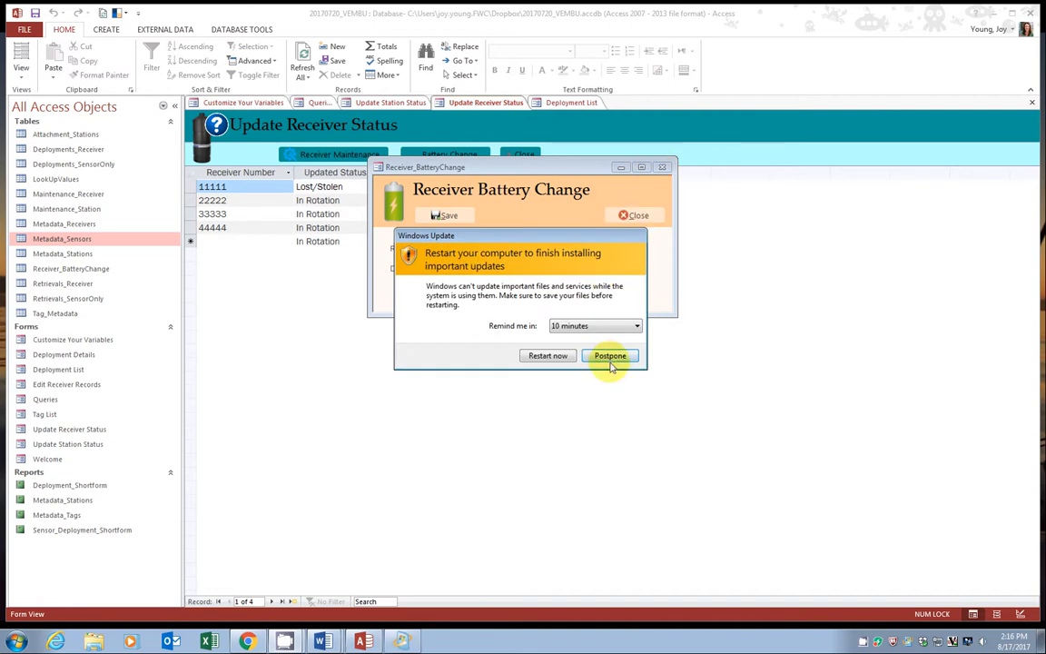
click(610, 357)
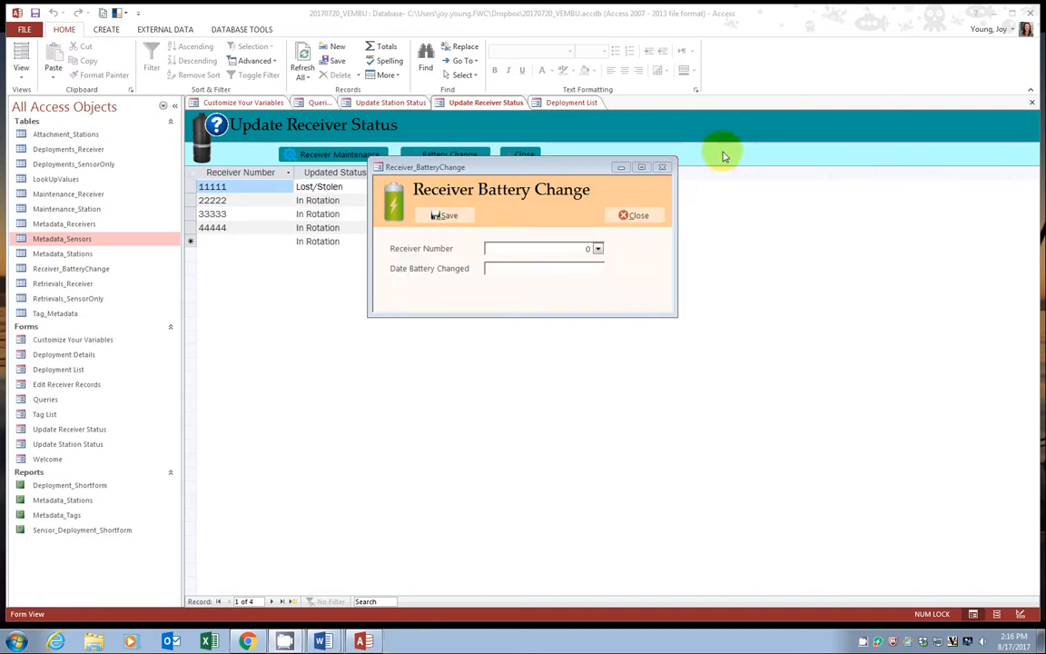
click(663, 169)
Set receiver 11111's status back to In Rotation
click(381, 188)
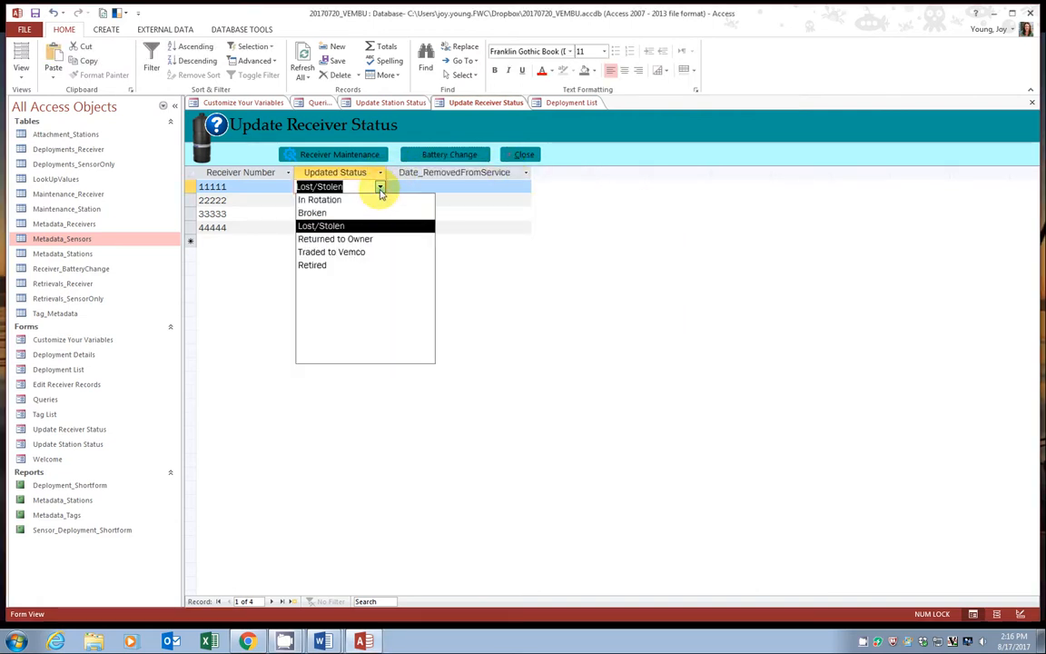
click(368, 199)
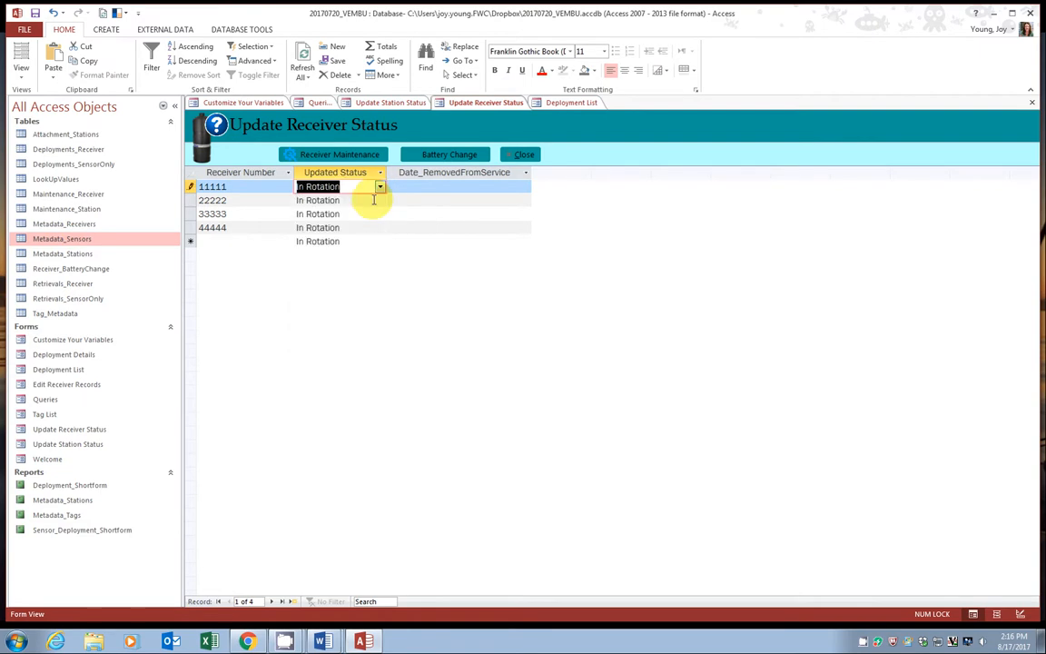
Record and save a battery change for receiver 11111 dated 2017-01-02, and close the battery change form
click(465, 157)
click(597, 248)
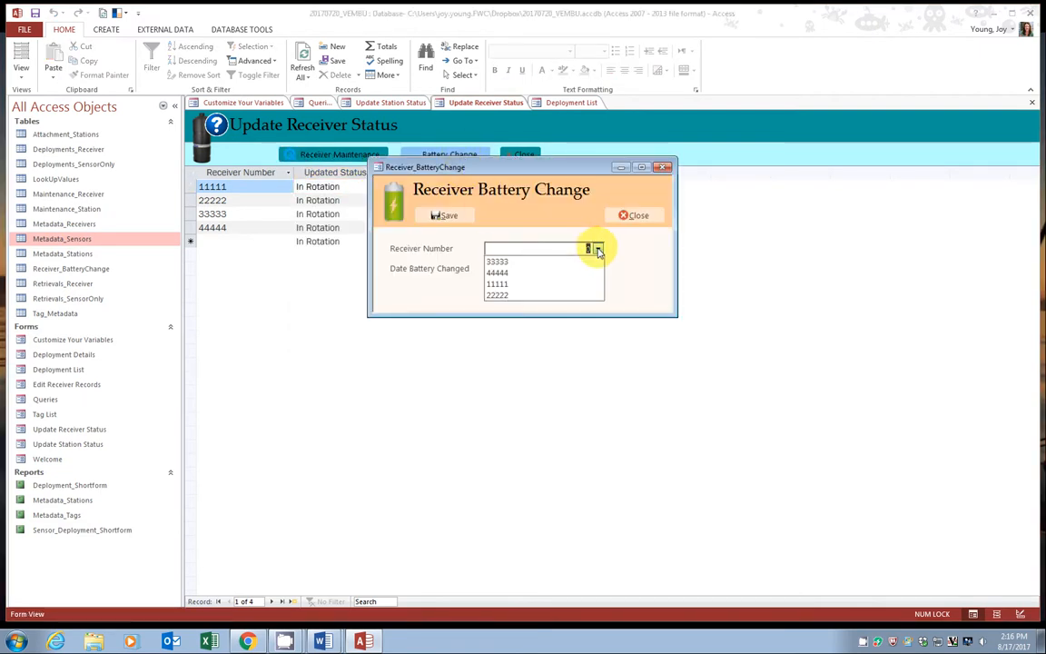
click(571, 283)
click(514, 267)
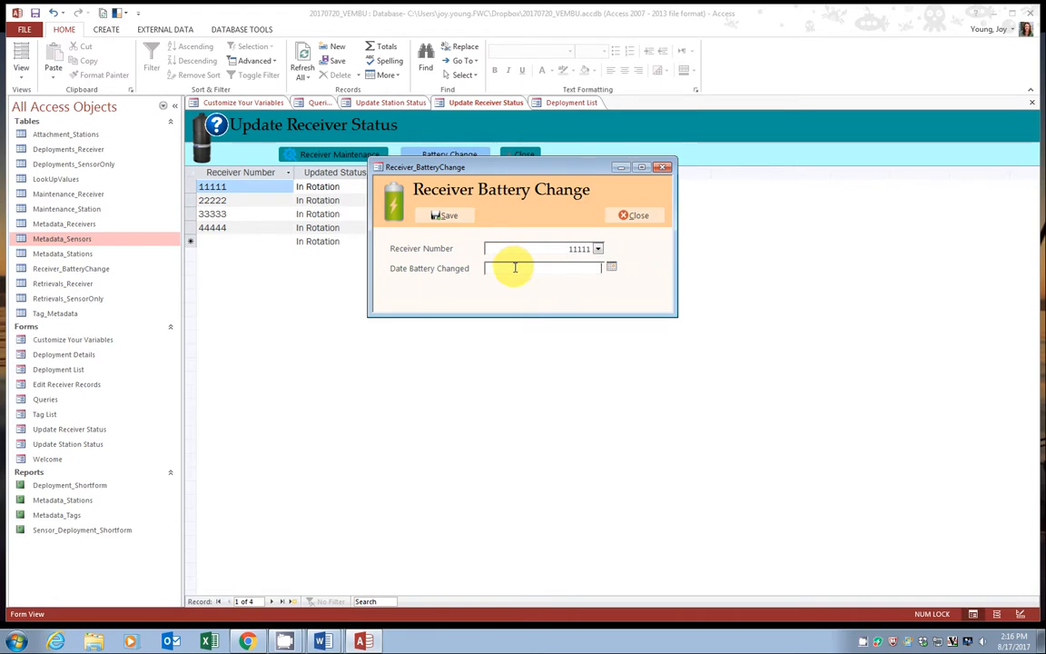
text(2017-01-02)
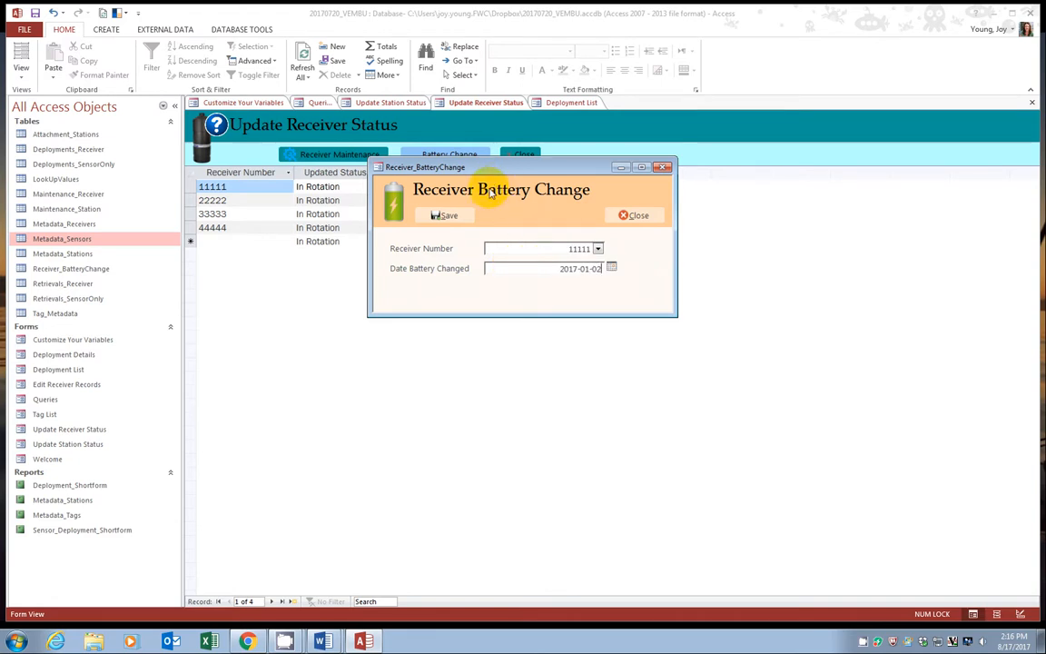
click(449, 216)
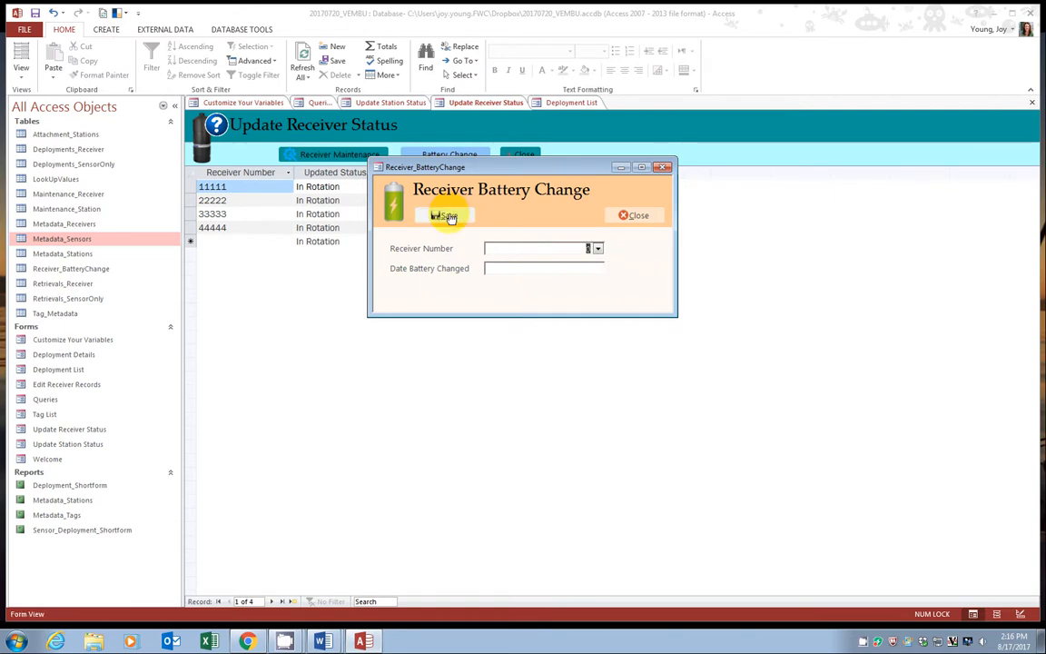
key(ctrl+F4)
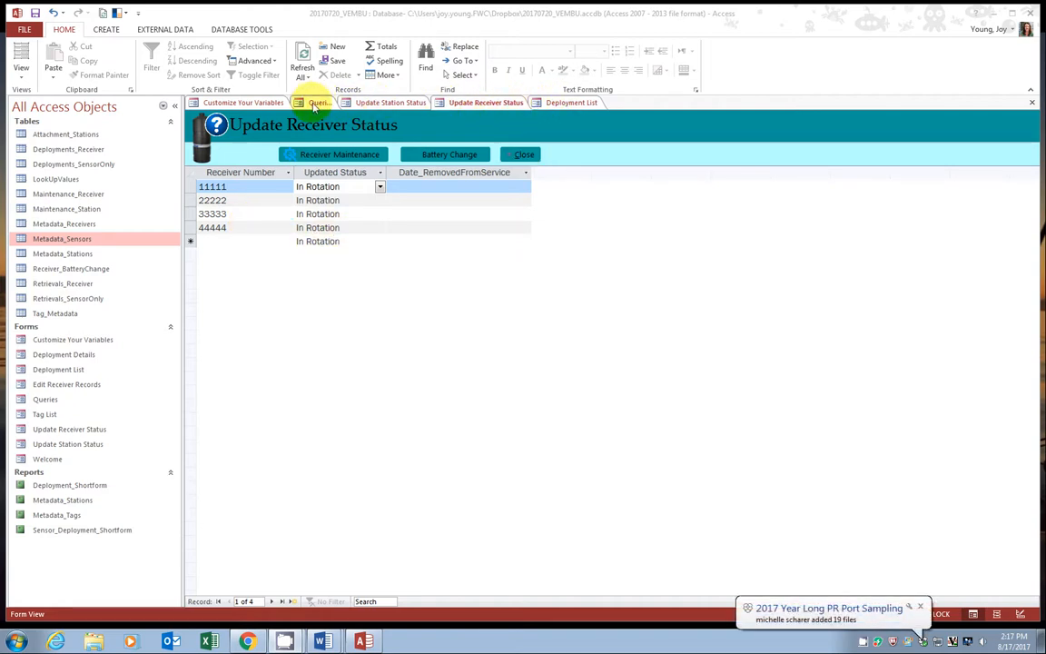
Go to the Queries form, run the New Receivers query to review the undeployed receivers, and close its results
click(317, 103)
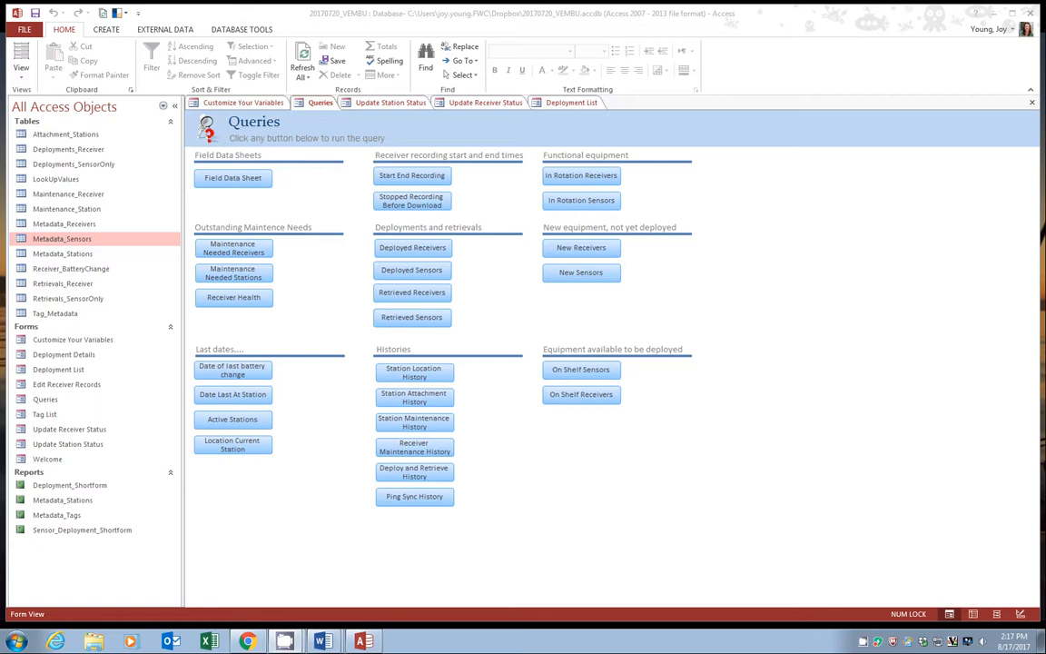
click(298, 25)
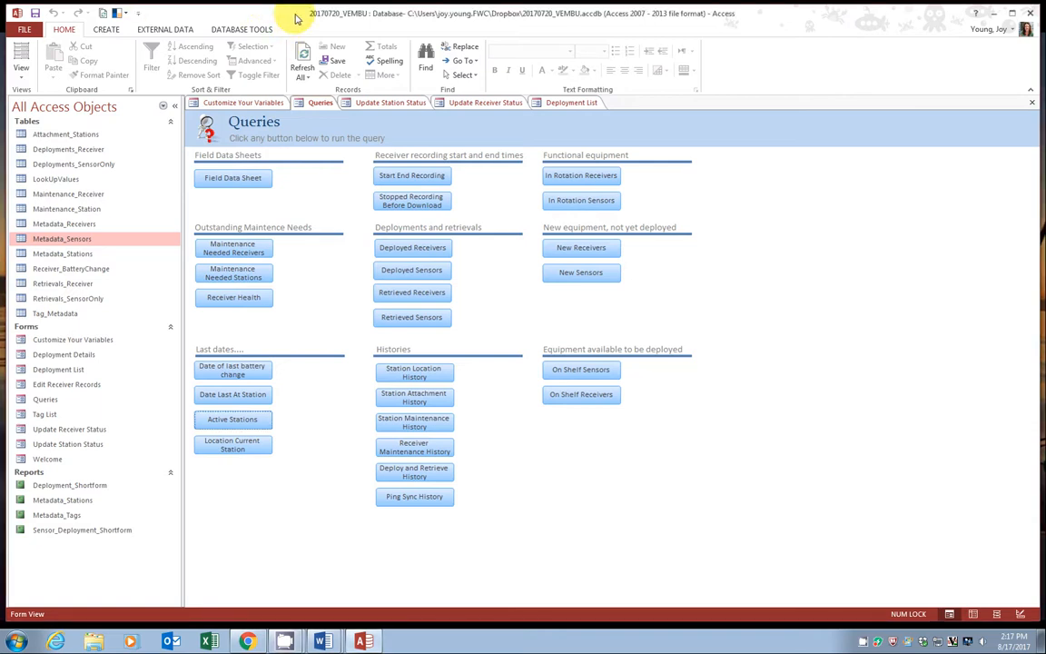
click(233, 180)
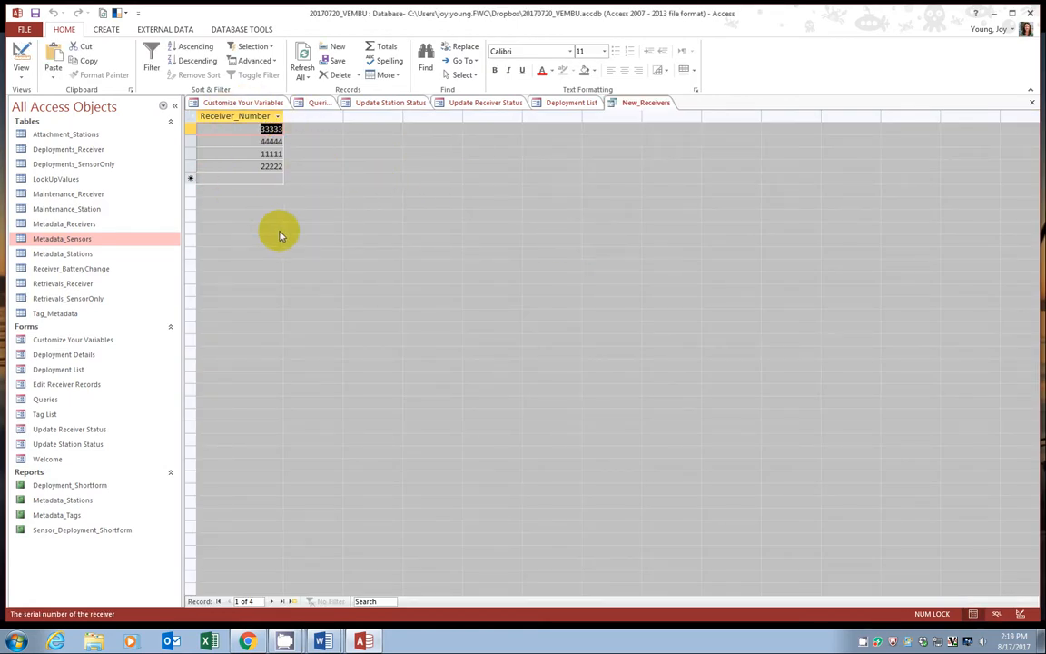
right_click(661, 102)
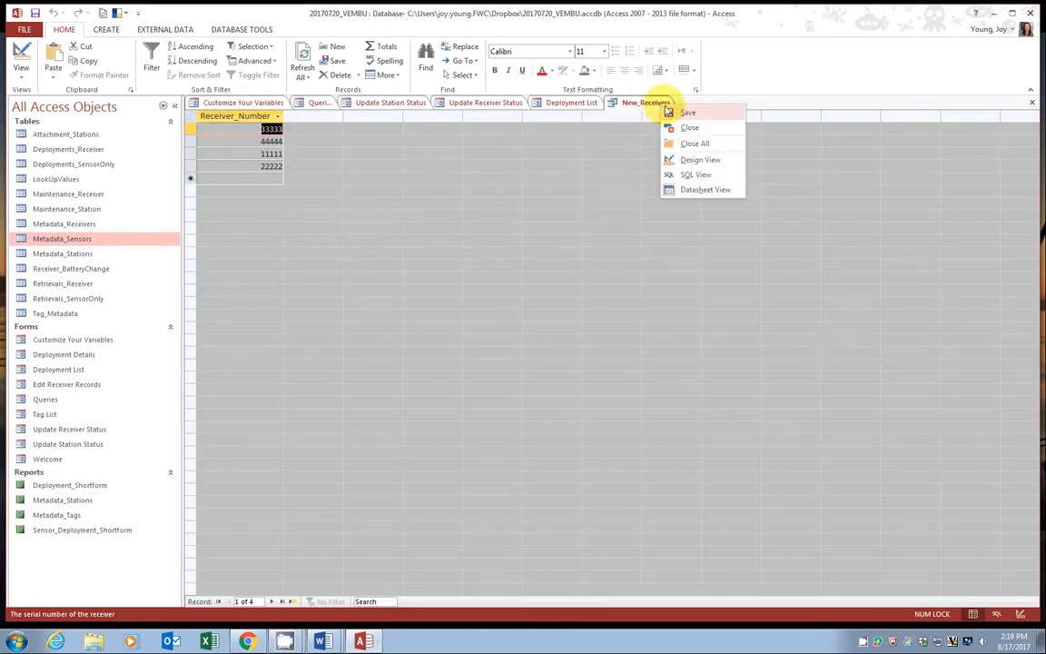
click(692, 128)
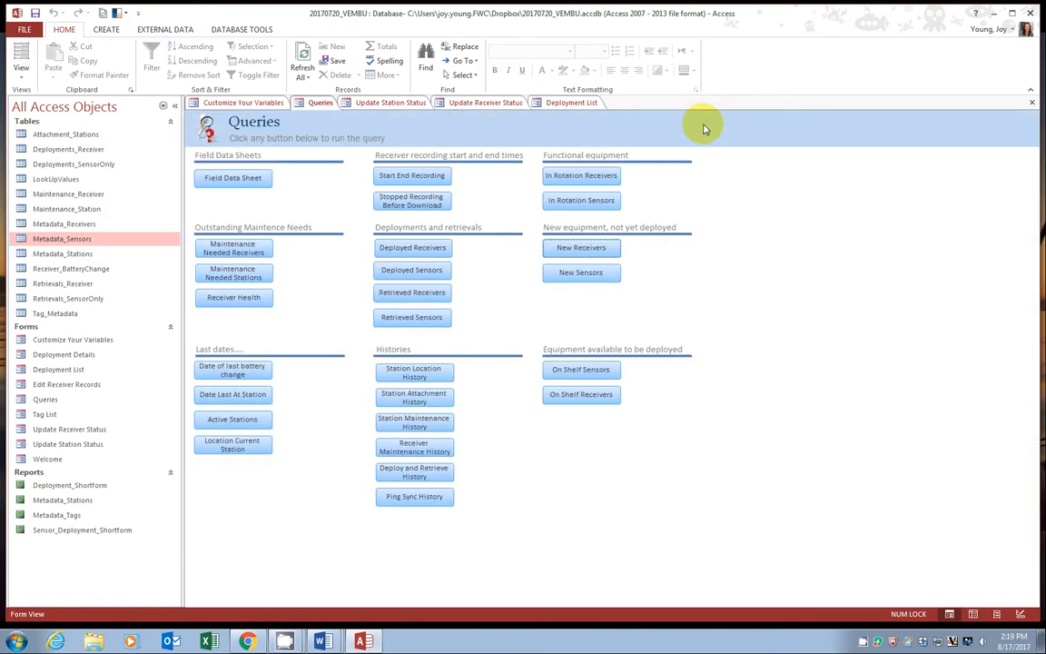
Run the In Rotation Sensors query to review the functional sensors, and close its results
click(572, 205)
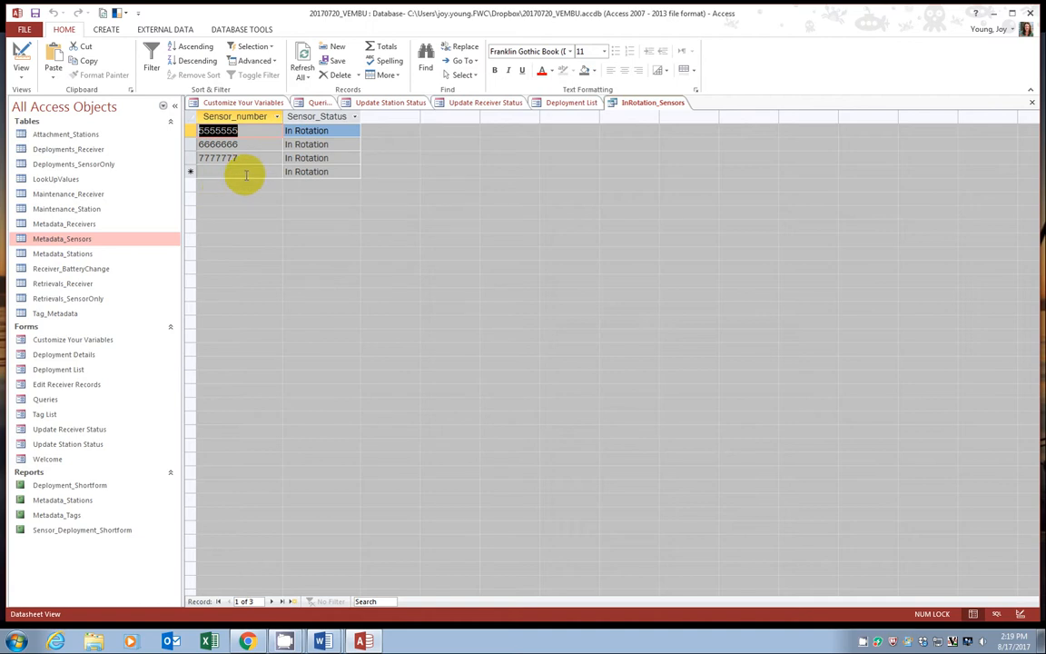
right_click(634, 103)
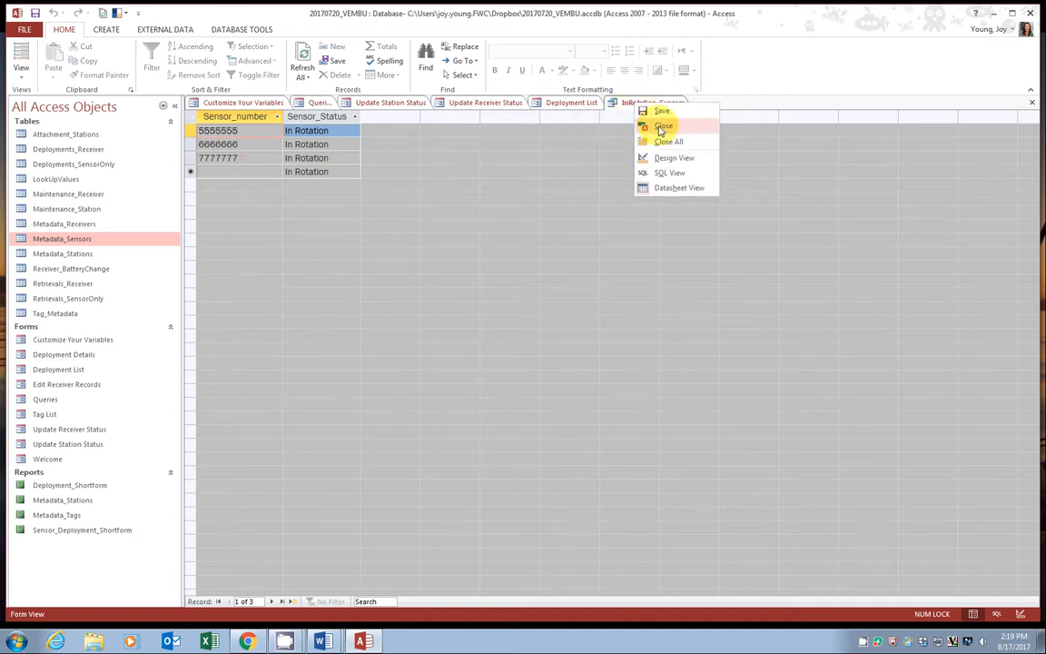
click(661, 127)
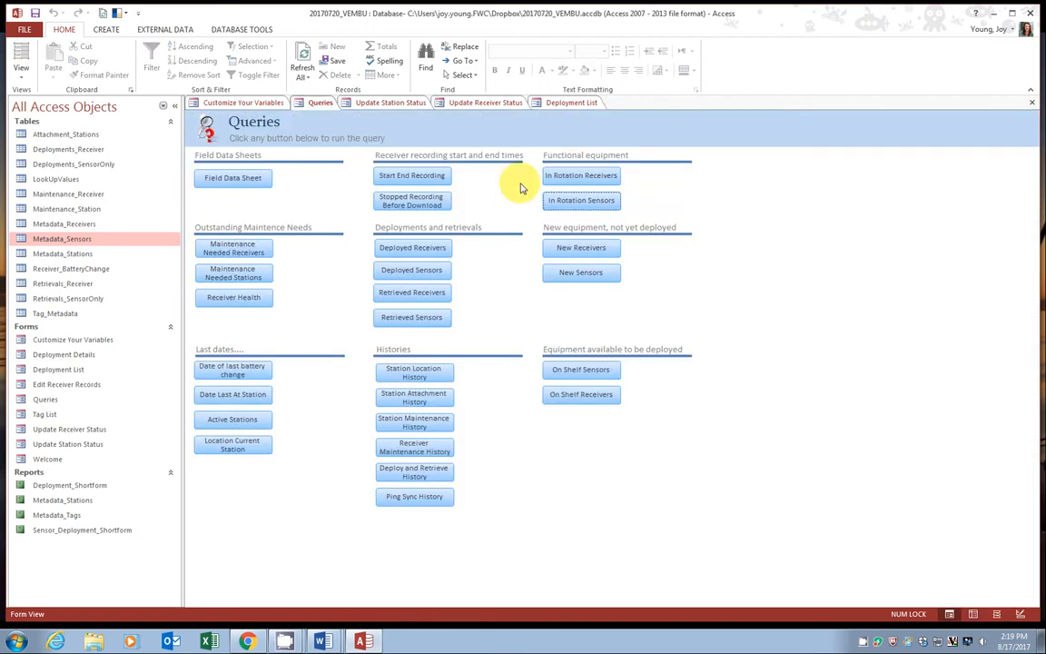
Run the On Shelf Receivers query to review the receivers available for deployment, and close its results
click(582, 393)
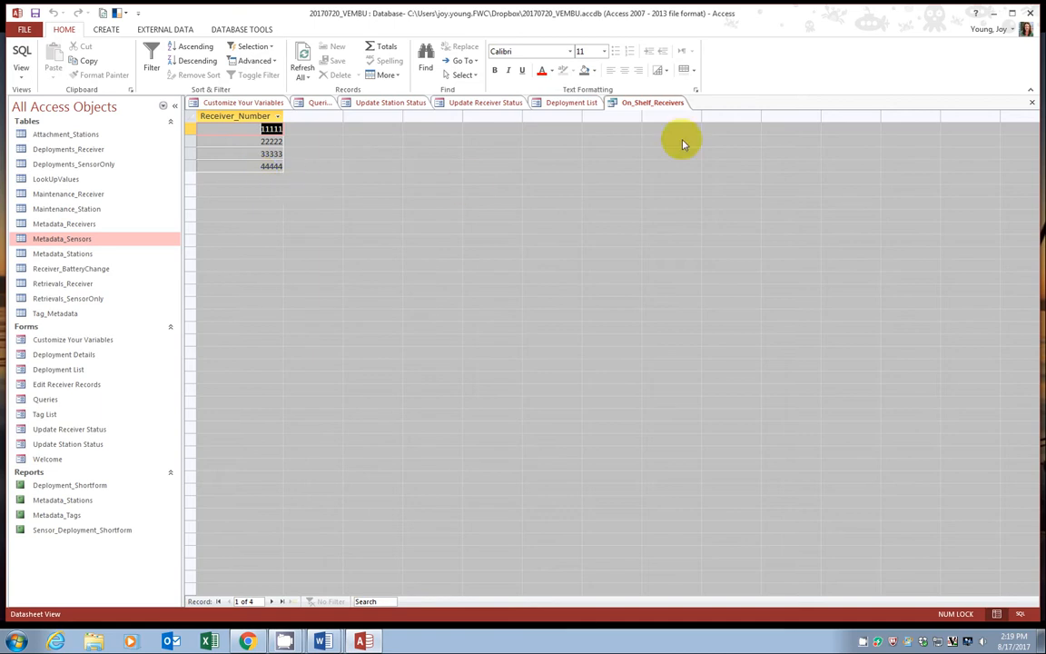
right_click(661, 102)
click(687, 126)
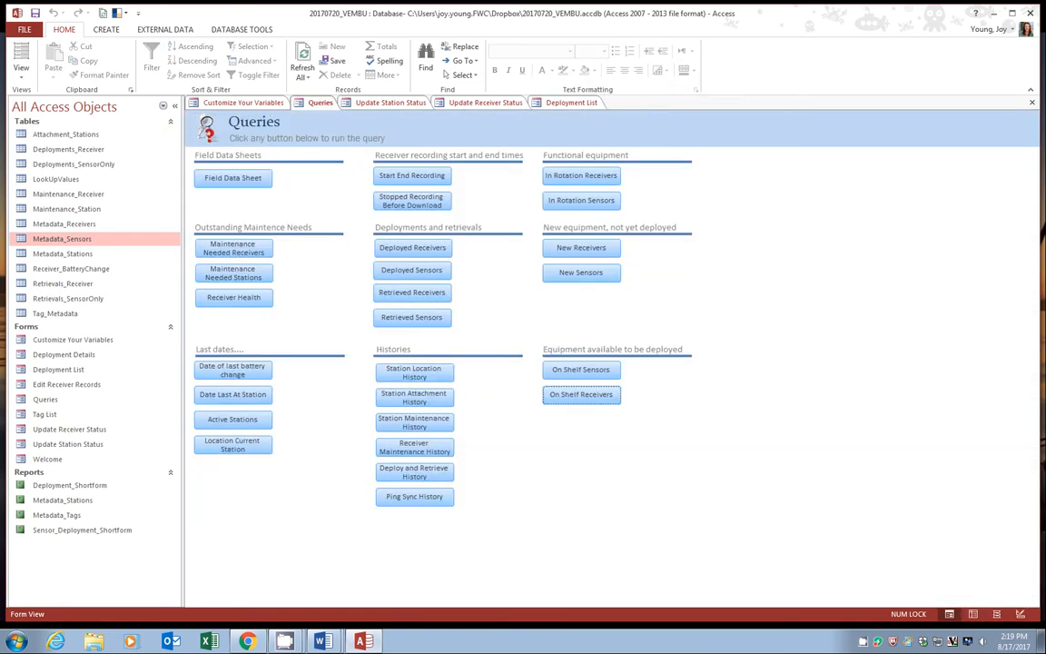